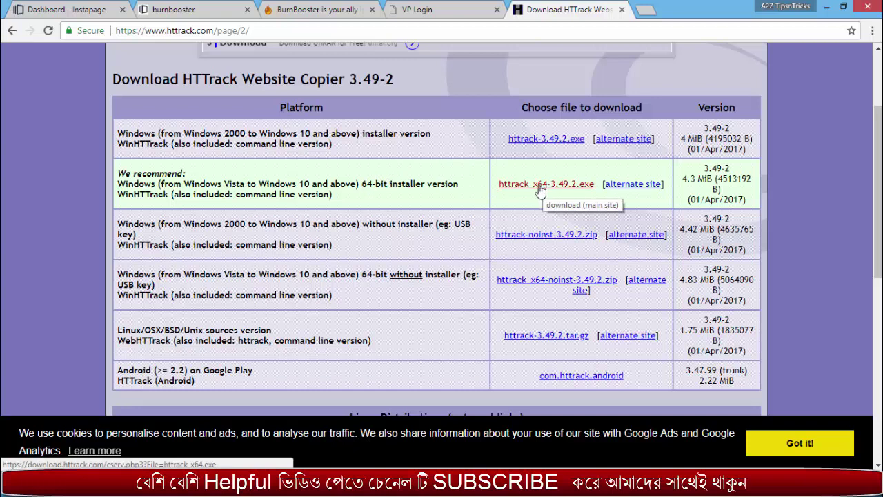
click(540, 188)
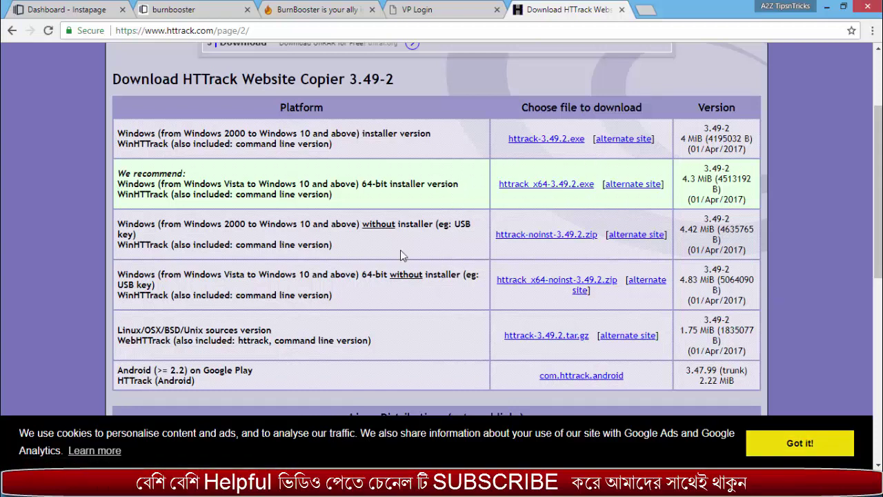
scroll(552, 269, down, 6)
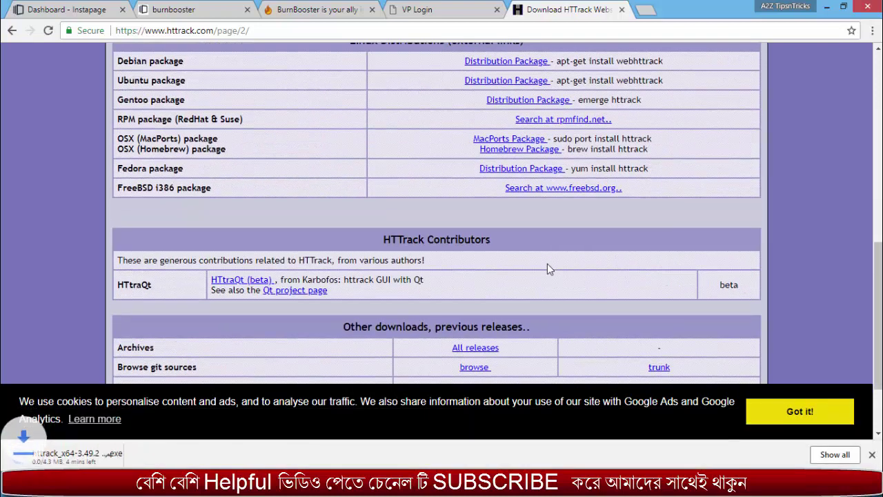
scroll(547, 263, up, 3)
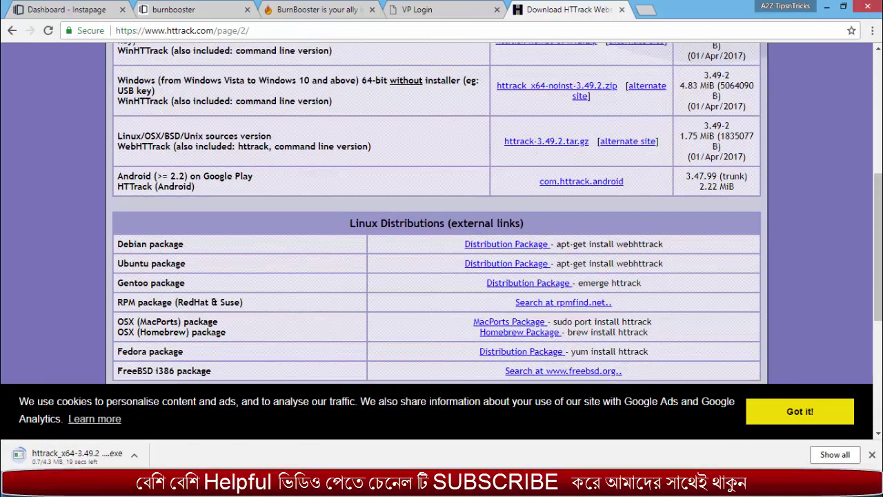
right_click(100, 462)
click(118, 449)
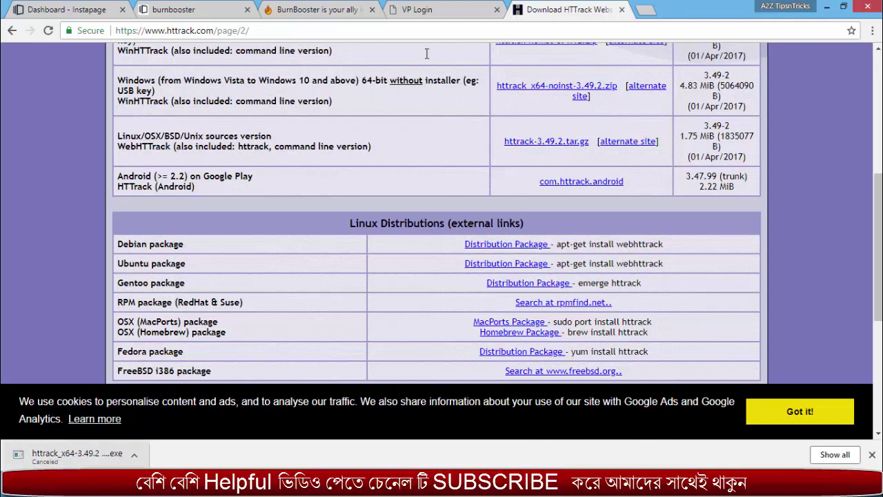
Step: Close the HTTrack download page and copy the web address of the burnbooster landing page
click(621, 10)
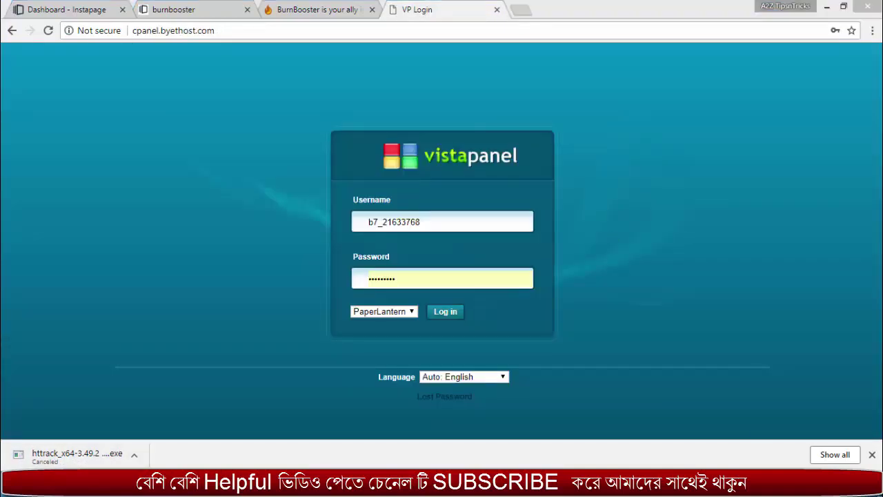
click(826, 6)
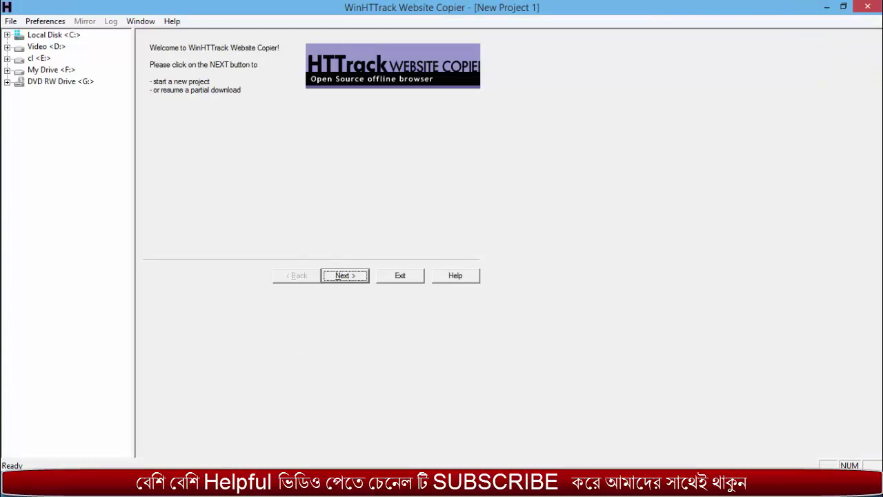
click(211, 483)
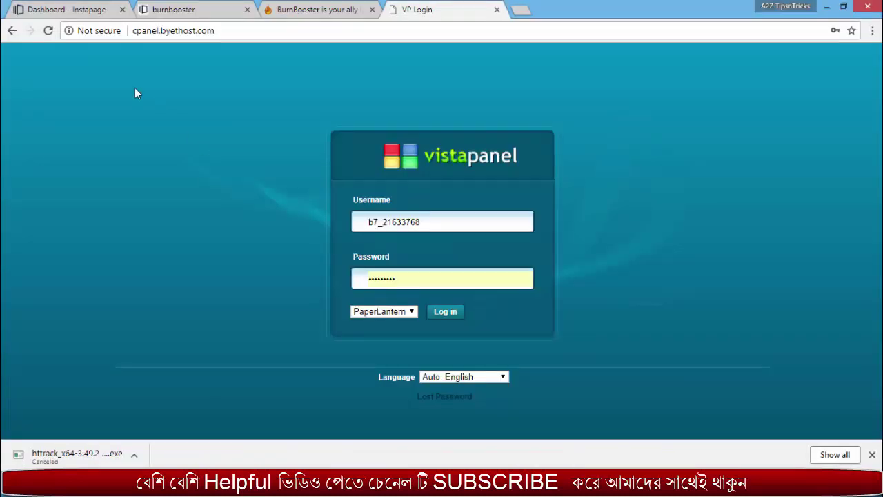
click(77, 8)
click(187, 8)
click(141, 35)
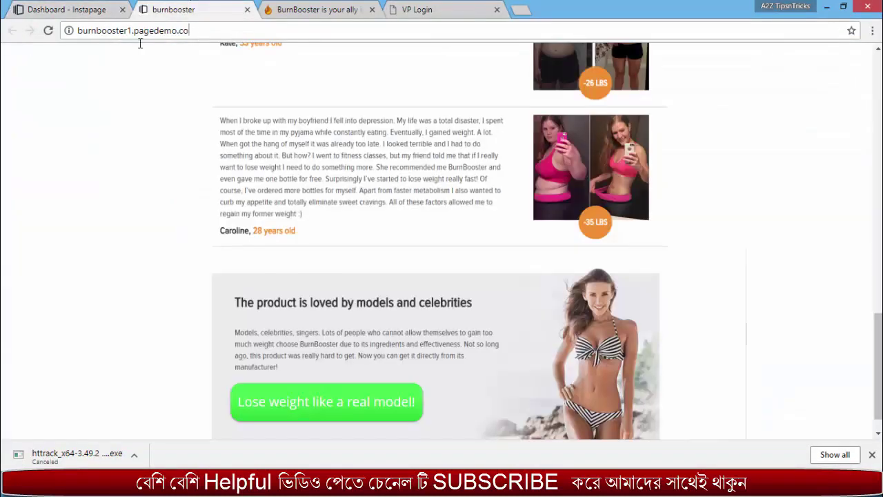
click(76, 55)
drag(198, 32, 72, 49)
key(ctrl+c)
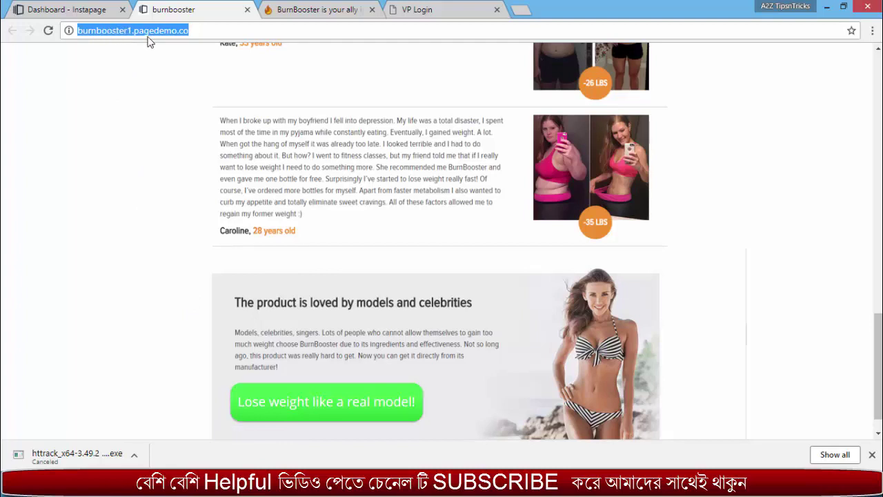
Step: Switch to WinHTTrack and create a new project named cpaoffer with the base path C:\My Web Sites
click(297, 483)
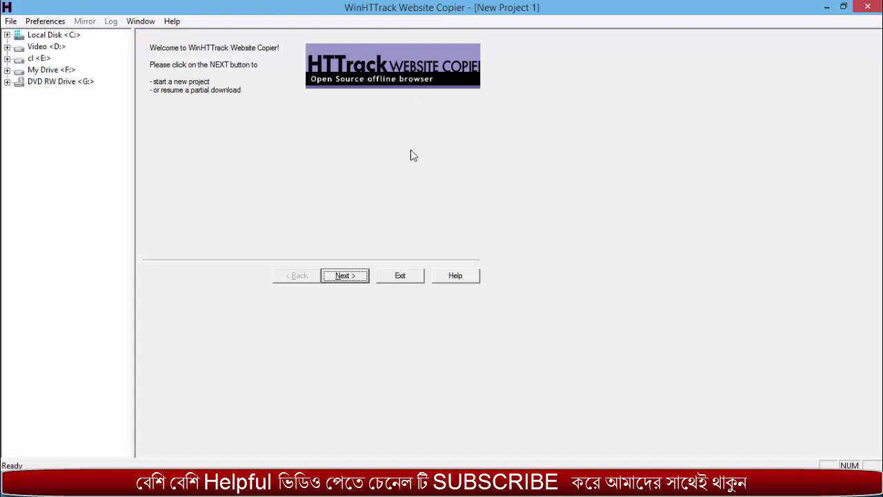
click(351, 277)
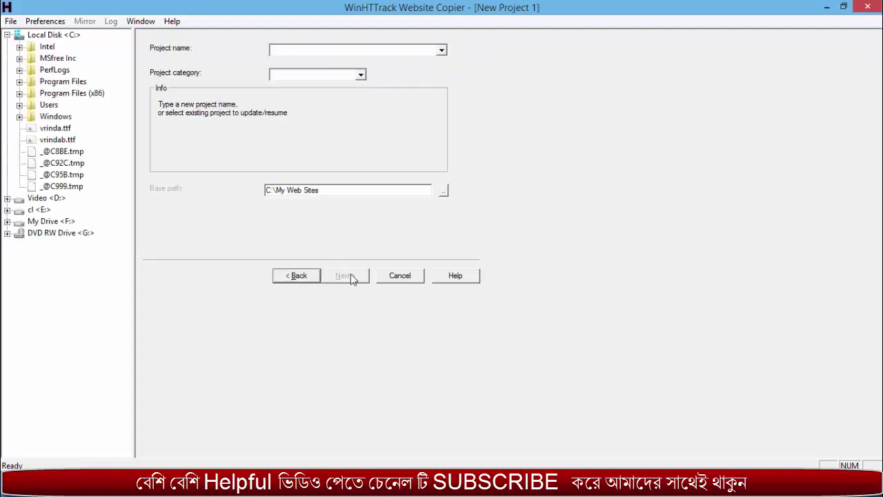
click(325, 53)
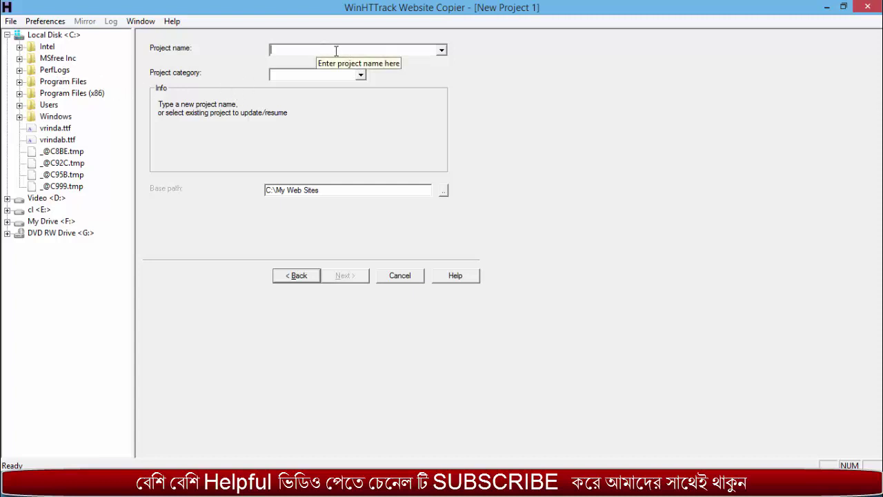
text(cpaoffer)
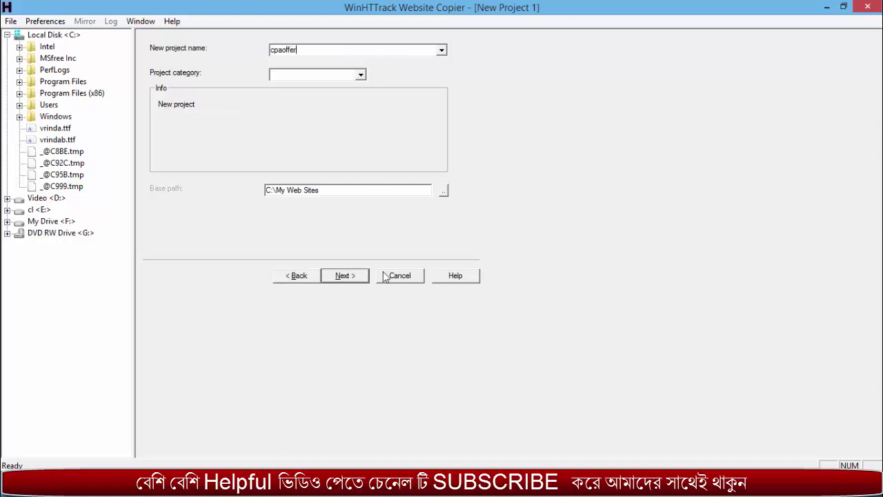
click(343, 276)
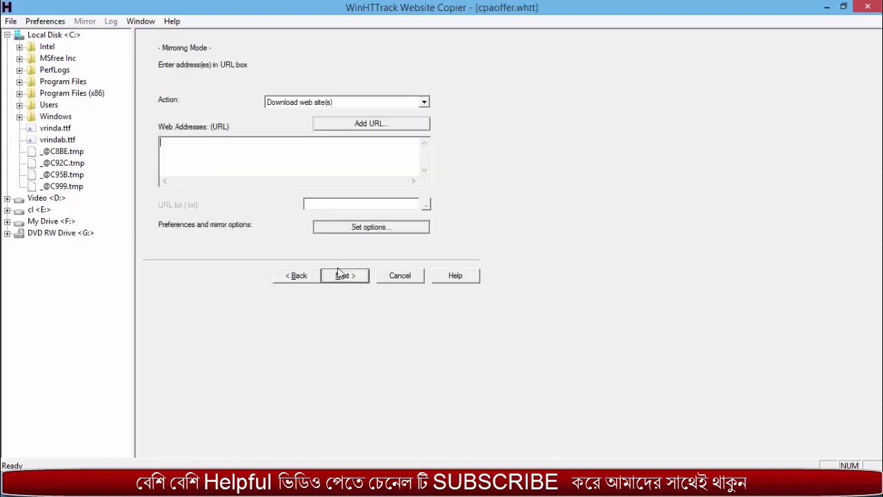
click(253, 160)
key(ctrl+v)
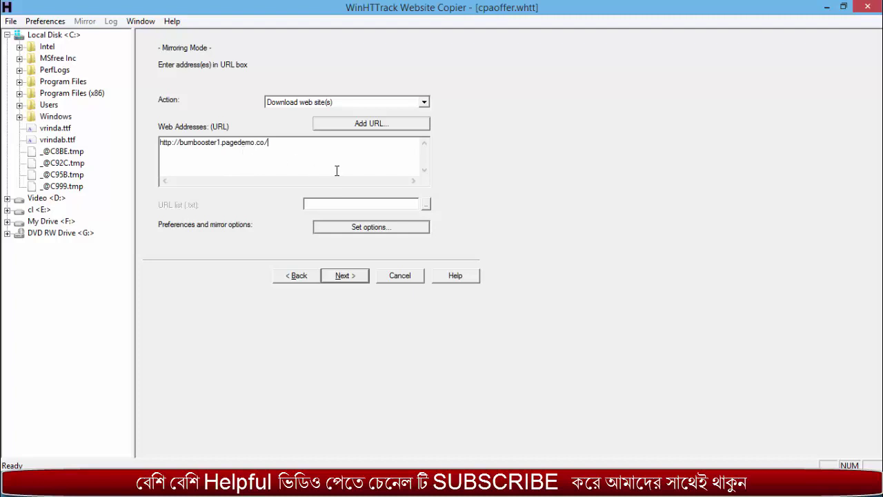
click(394, 104)
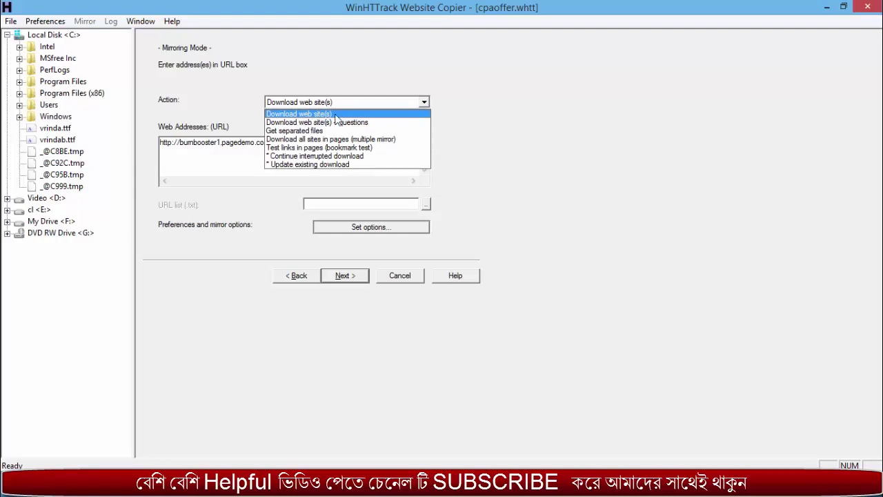
click(516, 98)
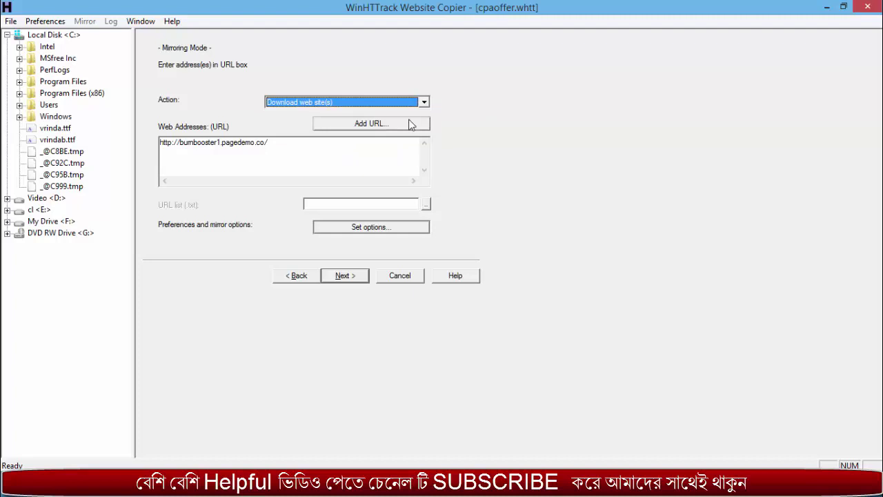
click(344, 278)
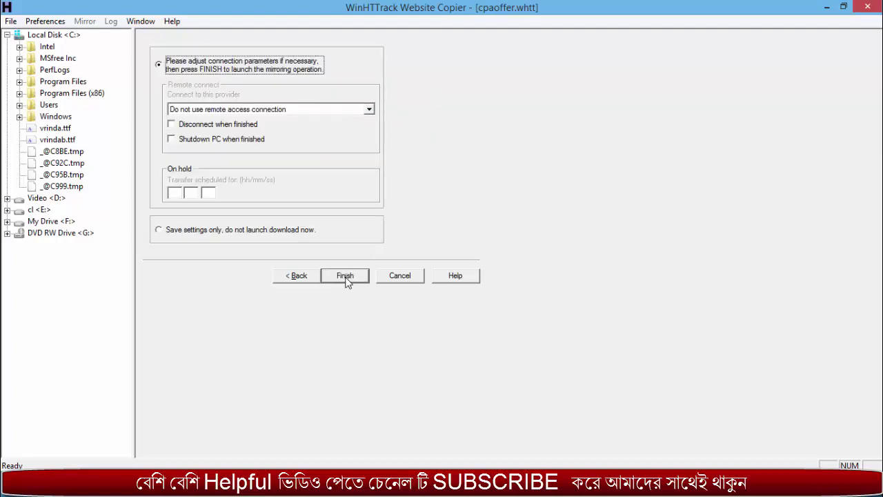
click(348, 279)
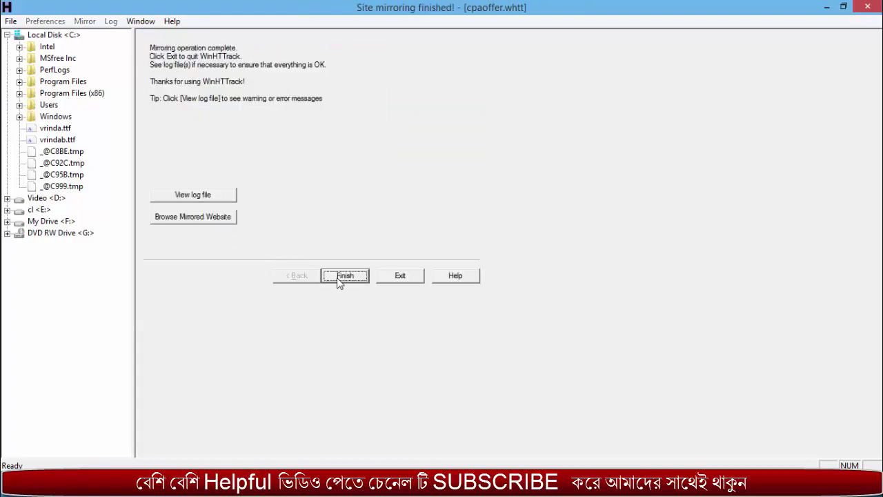
click(338, 276)
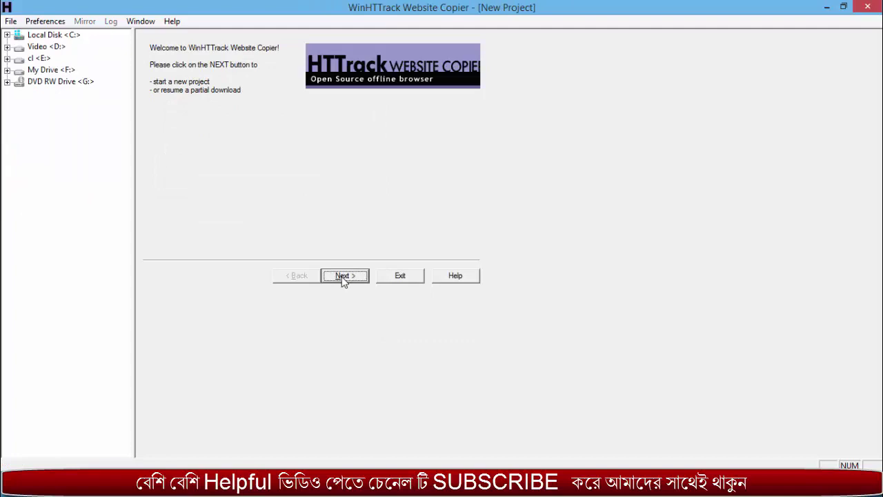
click(407, 277)
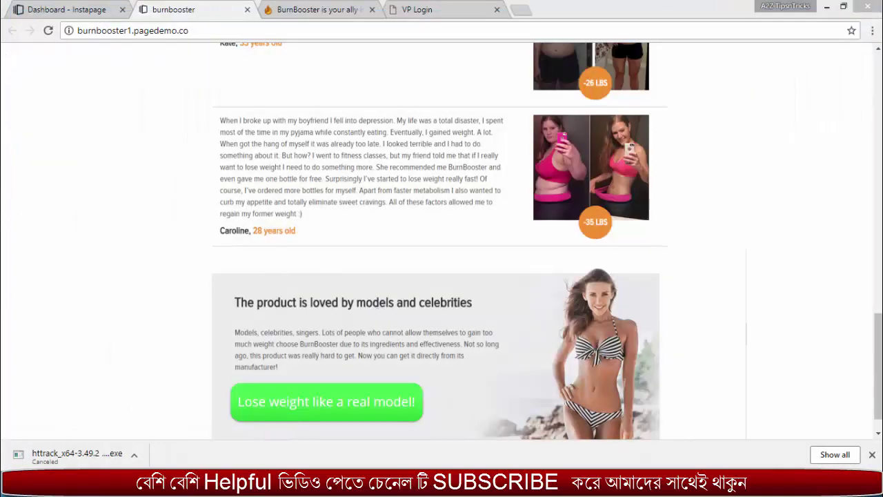
Step: Switch to File Explorer and open the burnbooster1.pagedemo.co folder inside C:\My Web Sites\cpaoffer
key(alt+Tab)
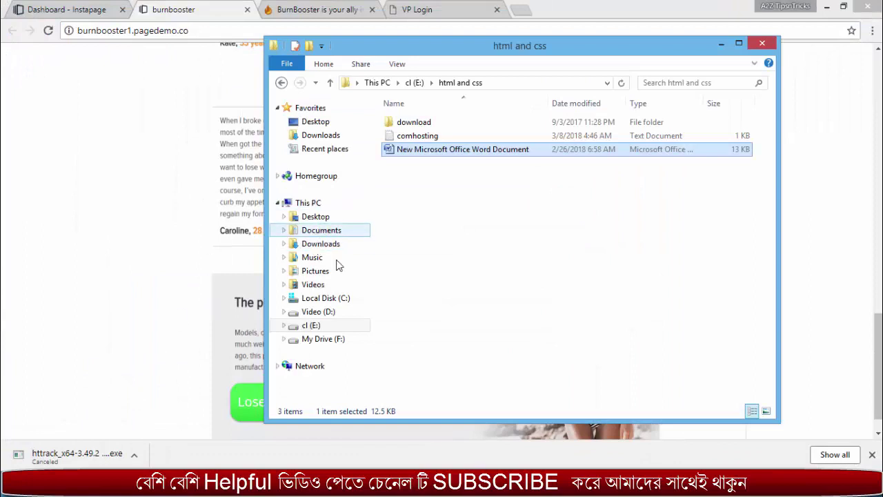
click(316, 302)
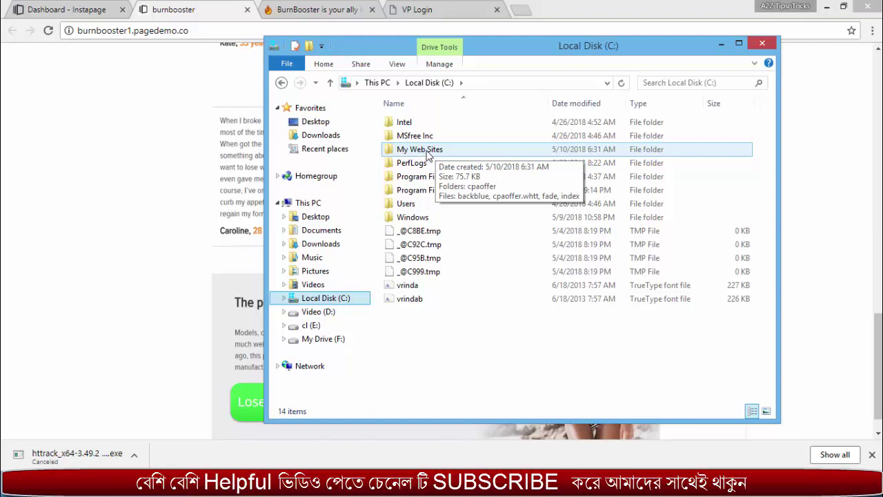
click(427, 153)
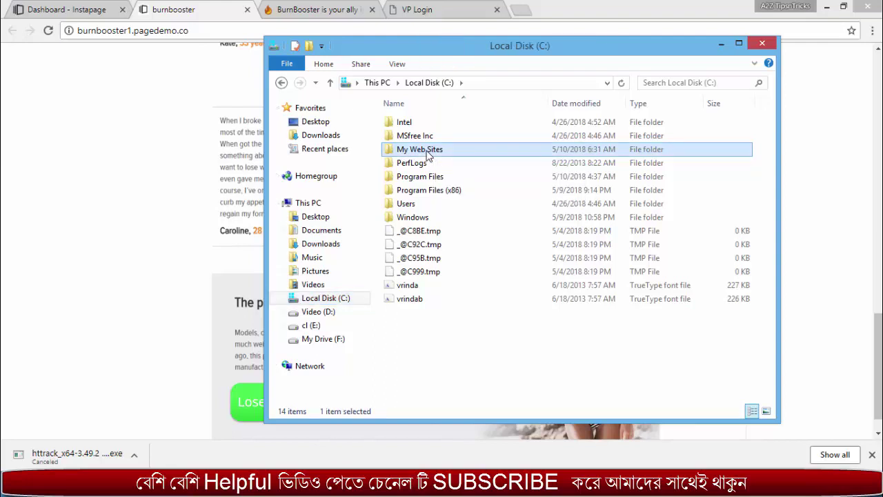
double_click(427, 155)
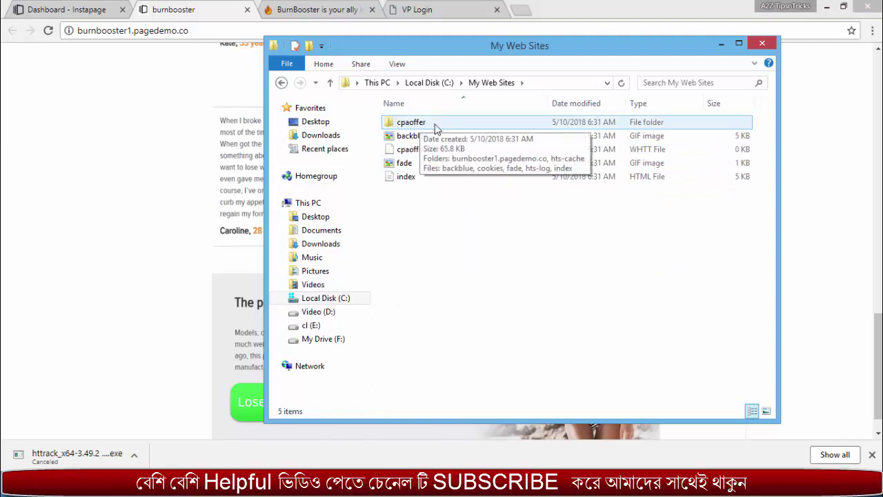
double_click(400, 127)
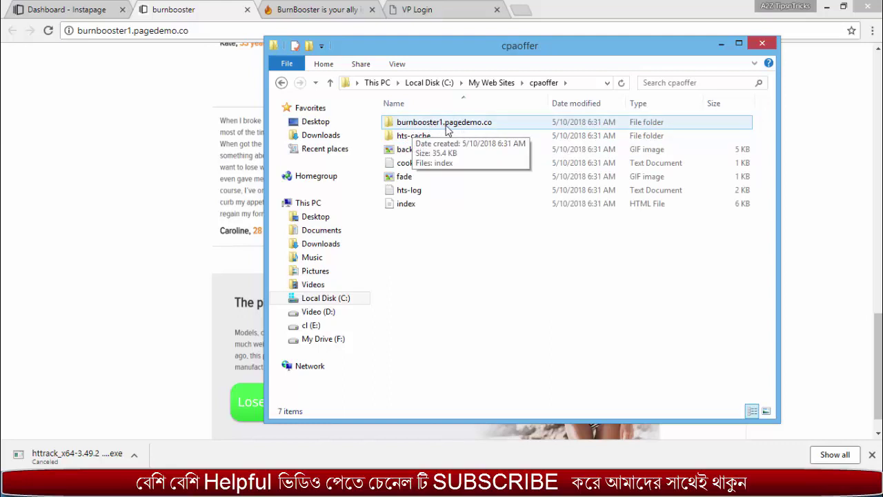
double_click(463, 127)
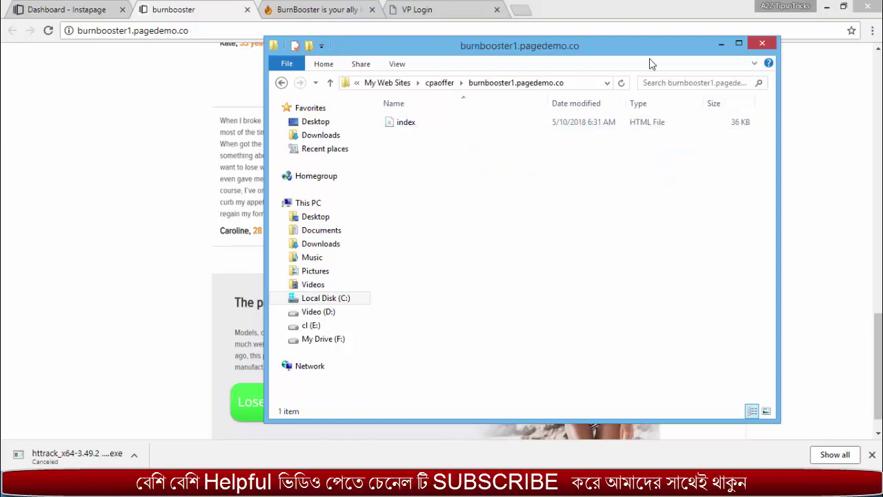
Step: Minimize File Explorer and review the burnbooster landing page in Chrome from its testimonials up to the header
click(721, 46)
scroll(285, 138, up, 1)
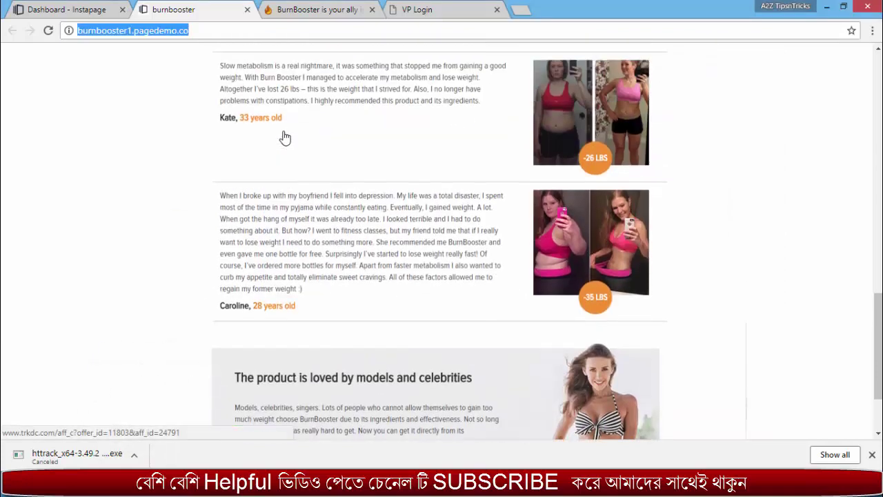
scroll(285, 138, up, 8)
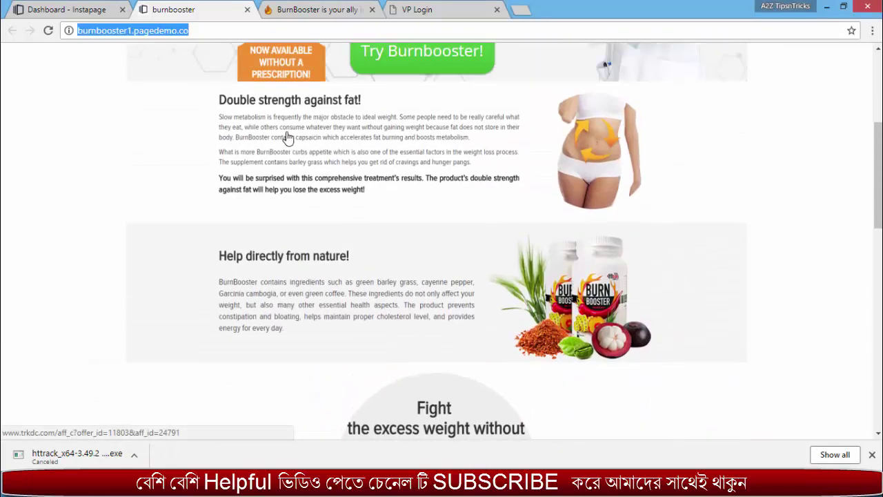
scroll(319, 160, up, 4)
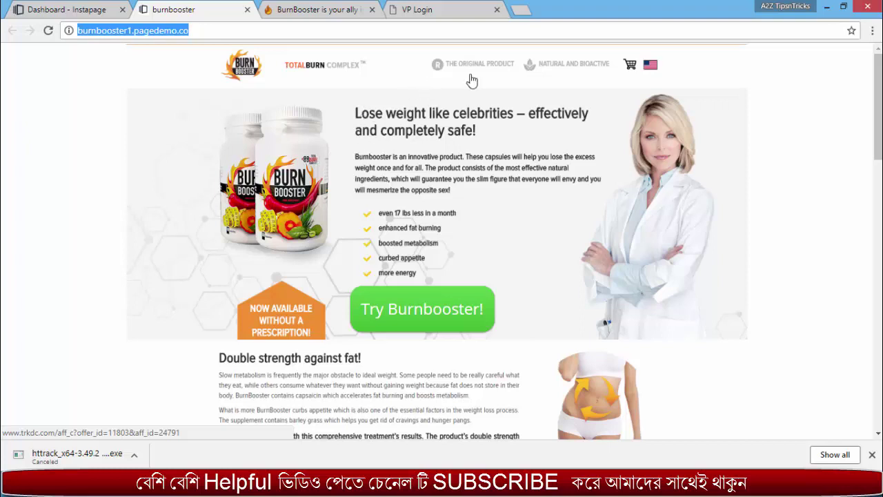
Step: Open the YouTube home page in a new browser tab
click(521, 11)
text(youti)
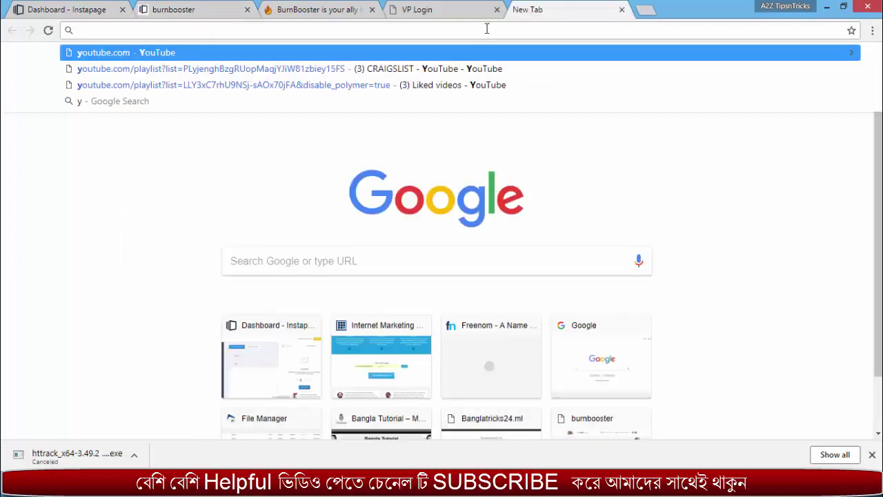
key(BackSpace)
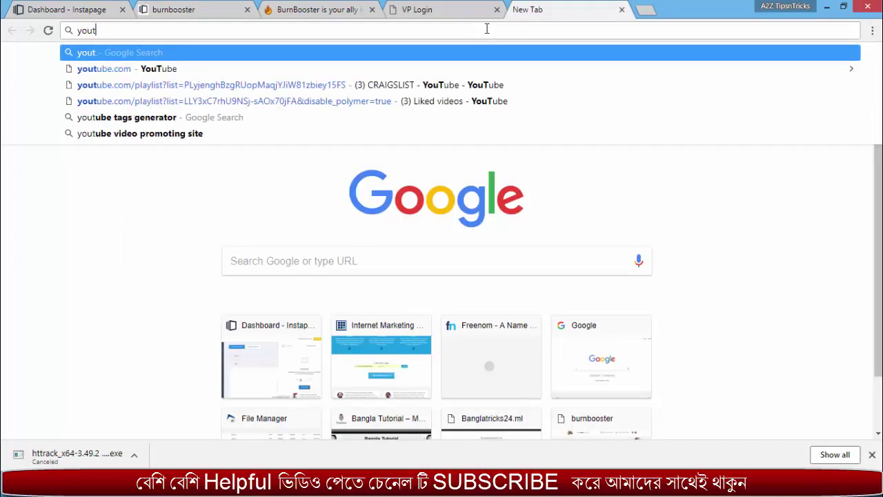
text(ube)
key(Return)
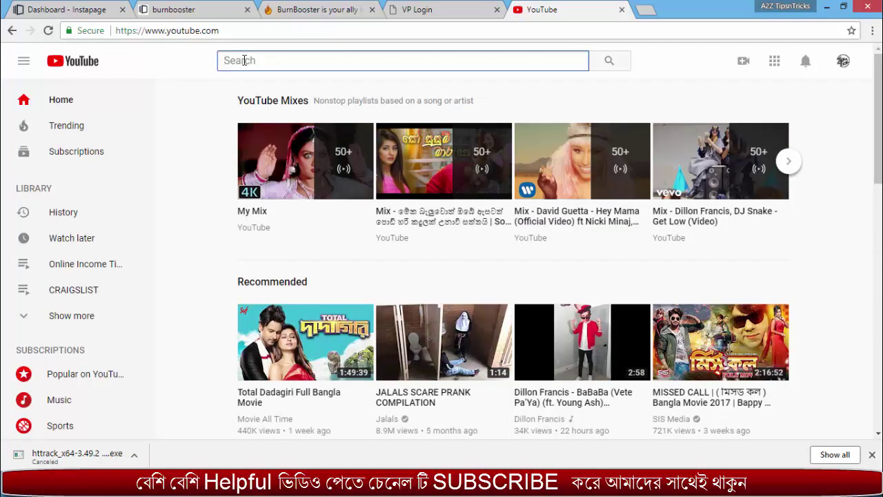
text(a)
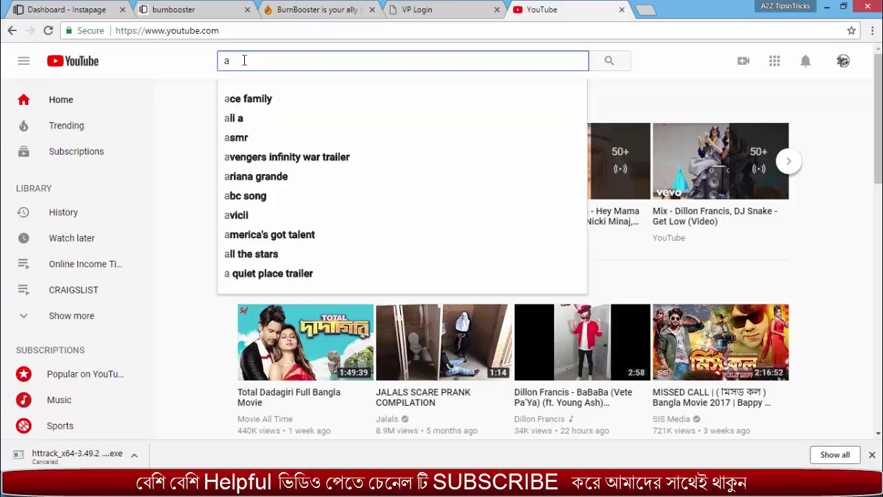
text(3)
key(BackSpace)
Step: Sign out of the YouTube account
click(838, 62)
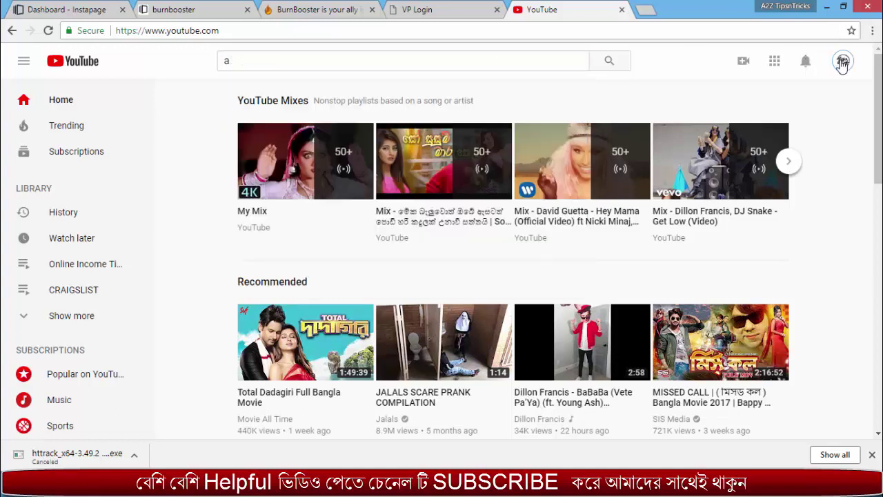
click(843, 63)
click(843, 65)
click(843, 65)
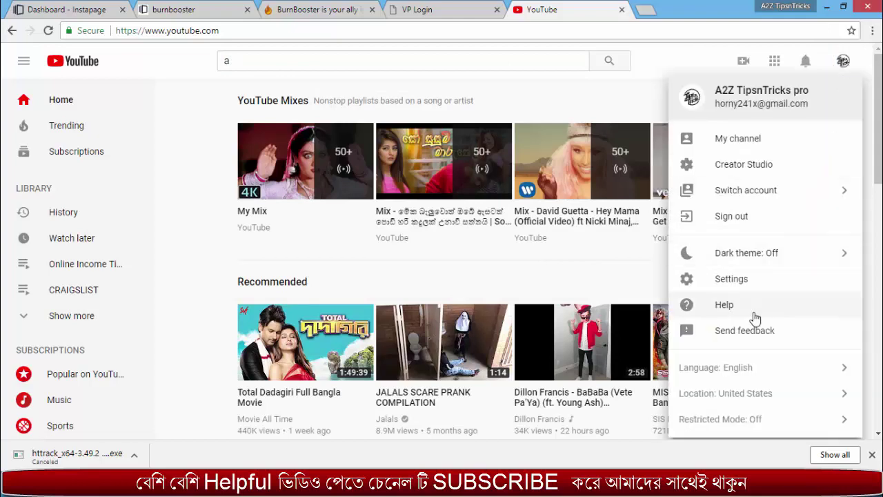
click(750, 228)
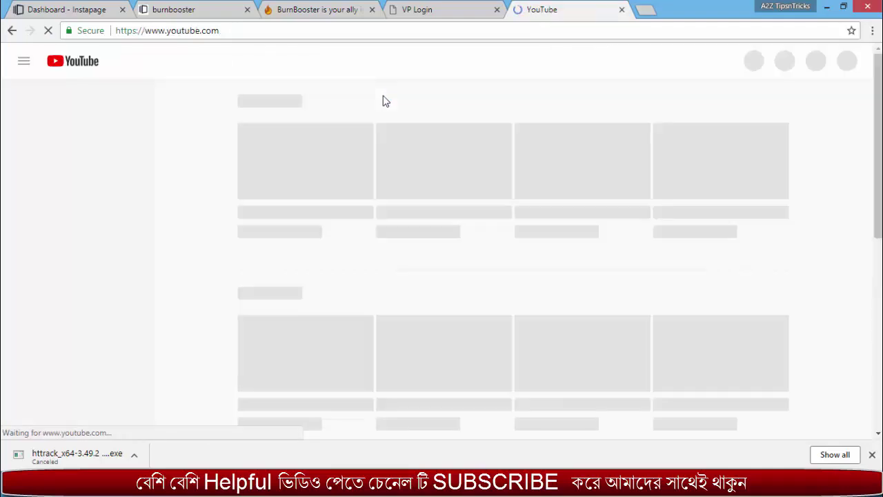
Step: Search YouTube for "a2z tips n tricks pro" and open the A2Z TipsnTricks pro channel
click(314, 66)
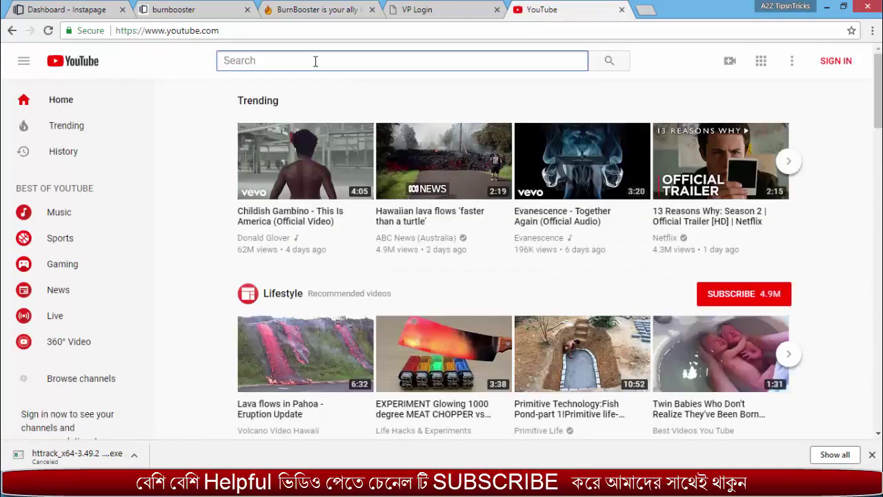
text(a2z)
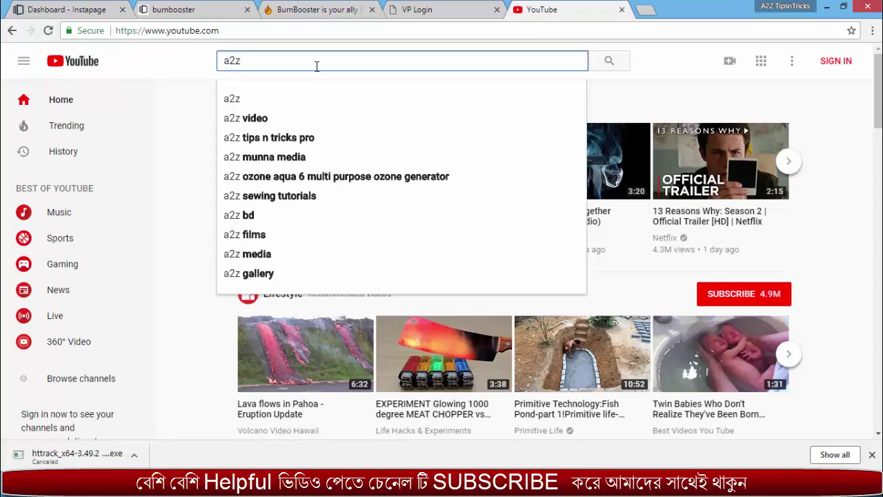
text( tip)
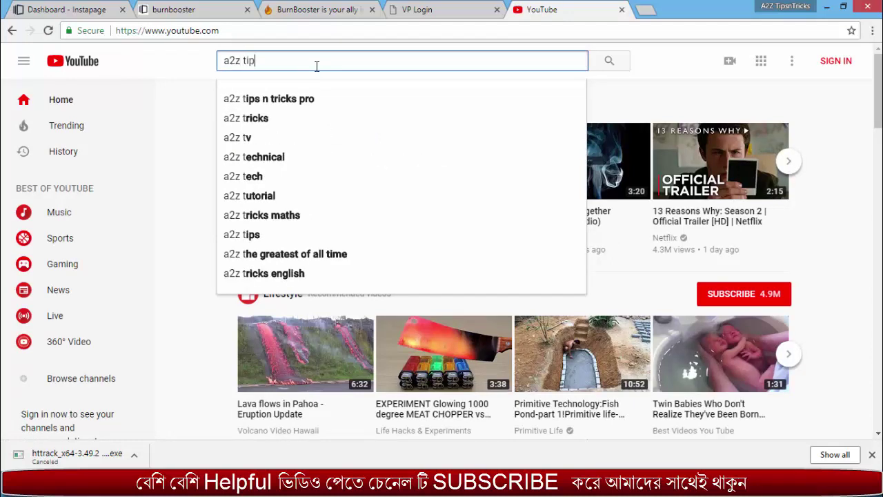
text(s)
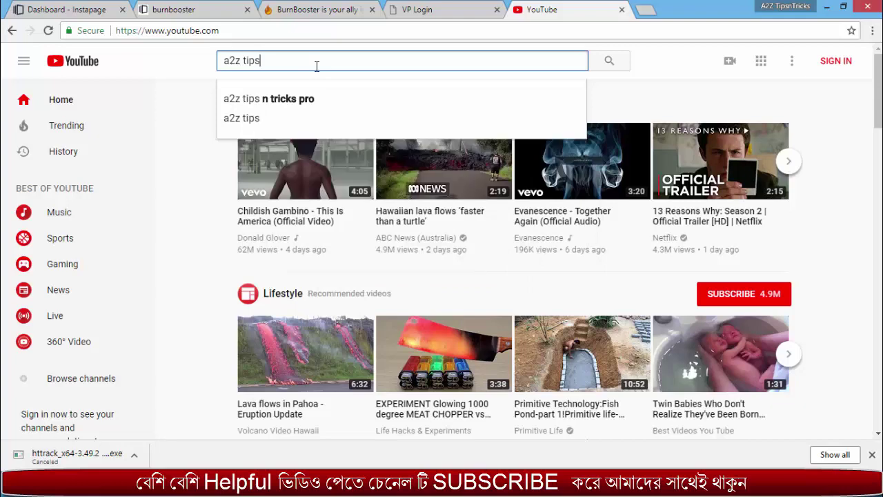
click(242, 103)
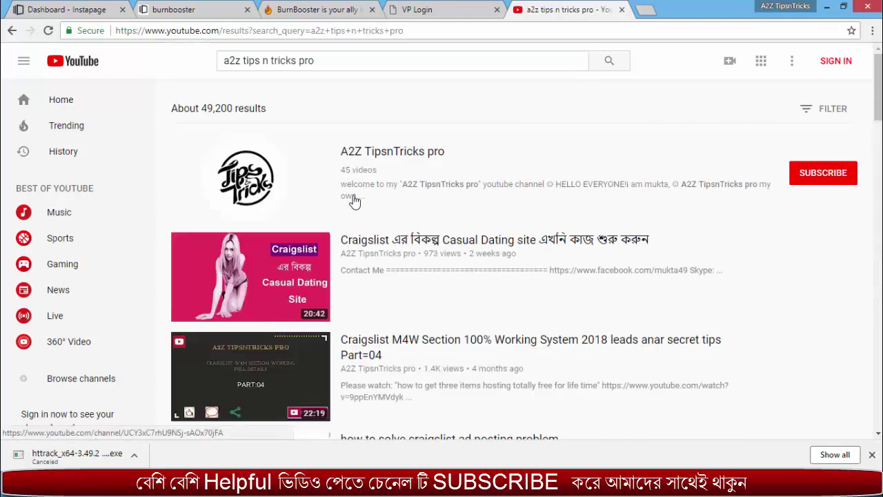
click(393, 158)
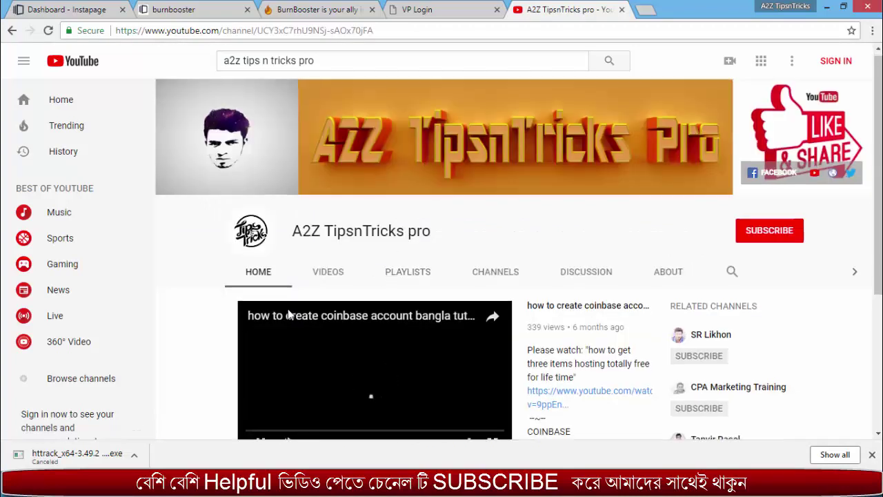
Step: Play the channel's "website tutorial" playlist and pause its first video
scroll(290, 311, down, 1)
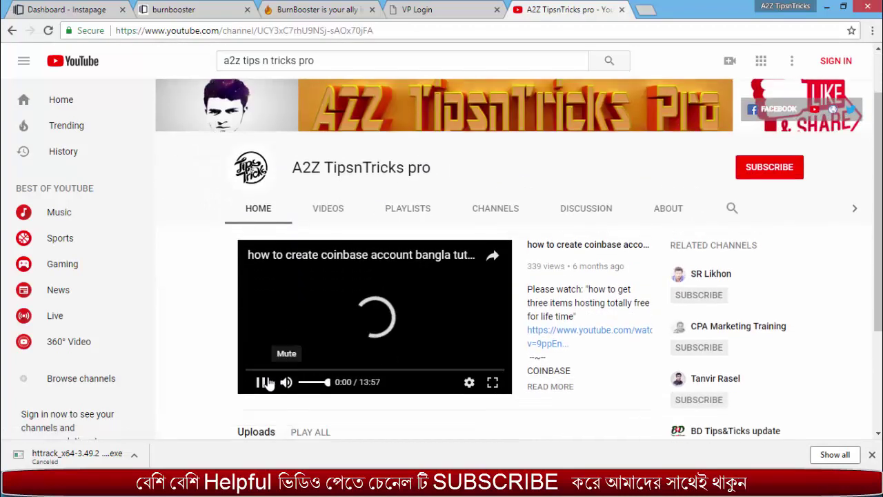
click(422, 211)
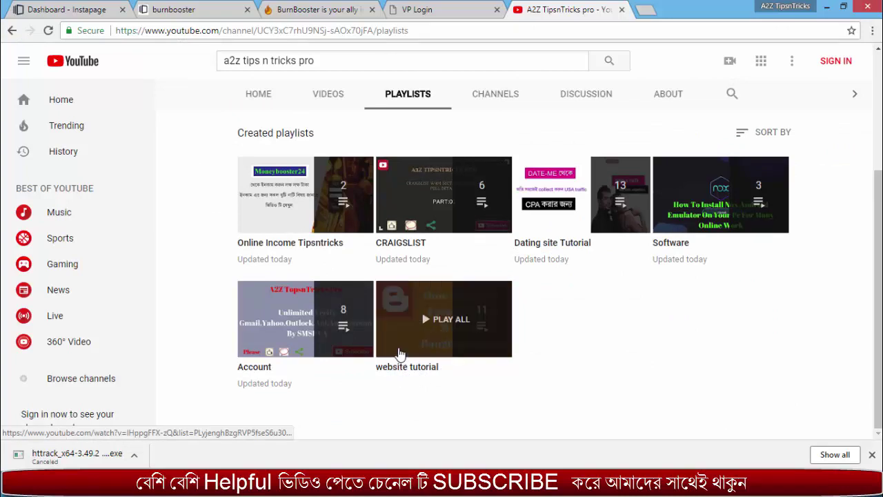
click(400, 353)
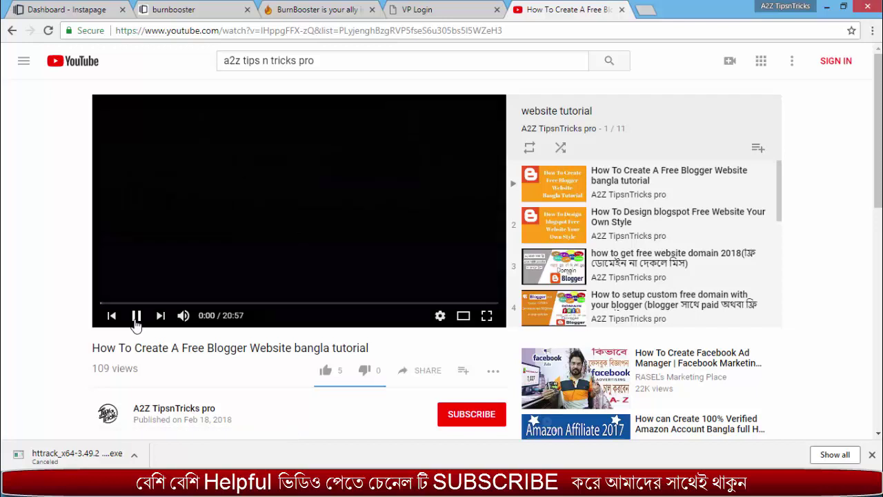
click(136, 321)
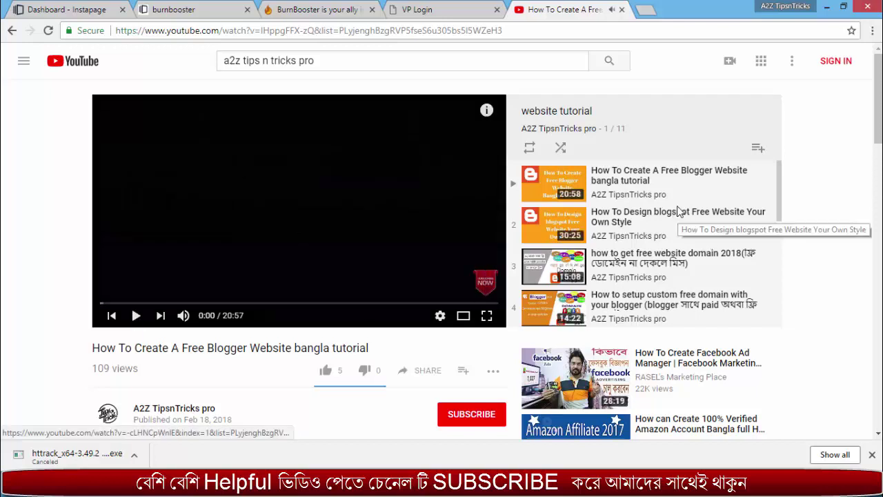
Step: Look through the "website tutorial" playlist for the videos on free domains and free web hosting
scroll(676, 216, down, 1)
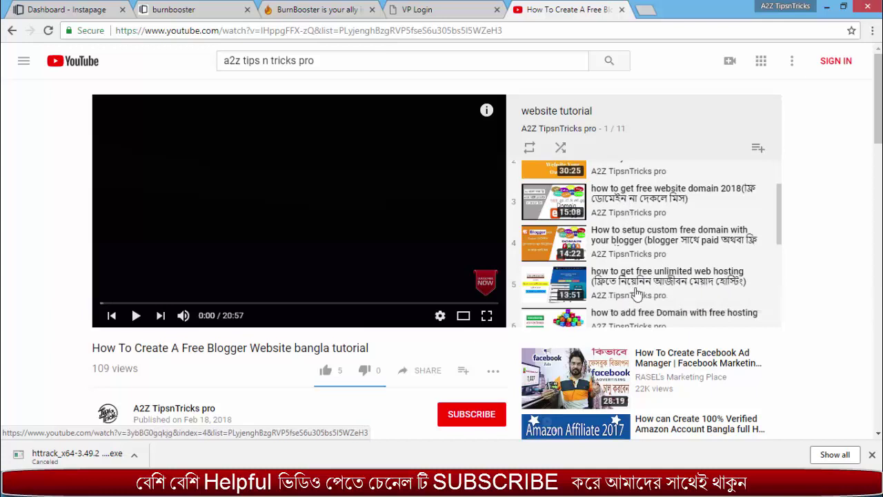
scroll(638, 290, down, 1)
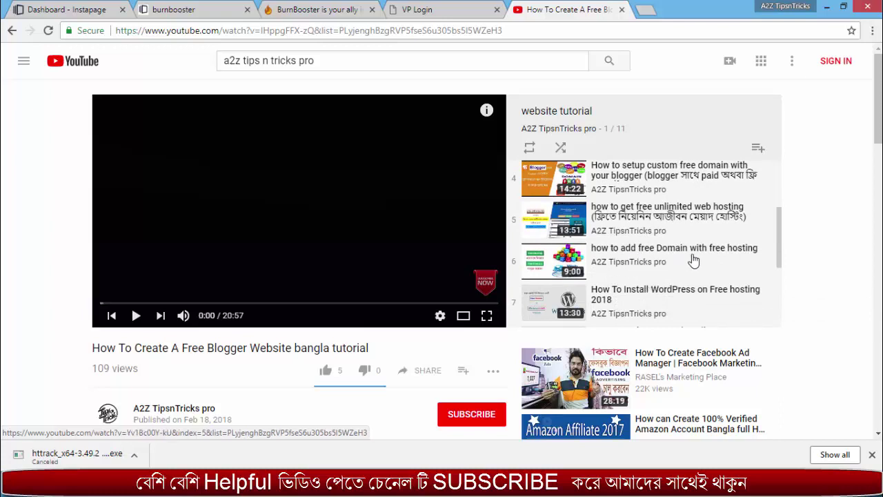
scroll(630, 265, up, 2)
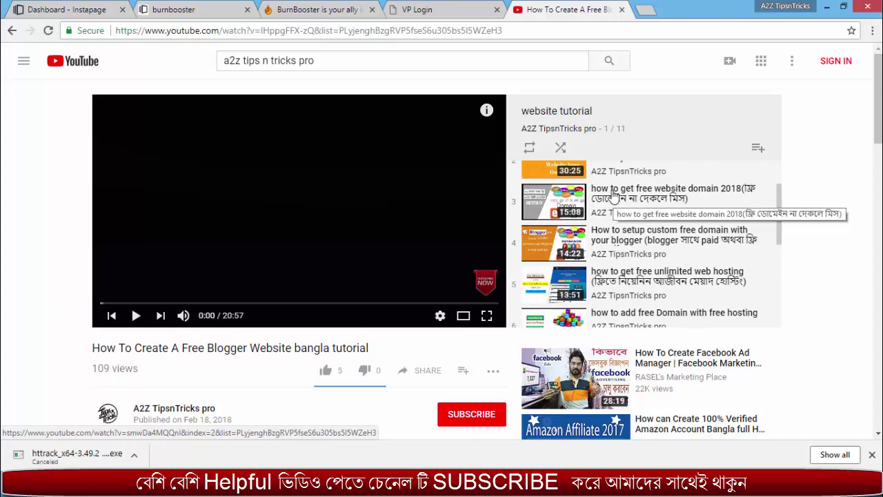
scroll(611, 197, up, 3)
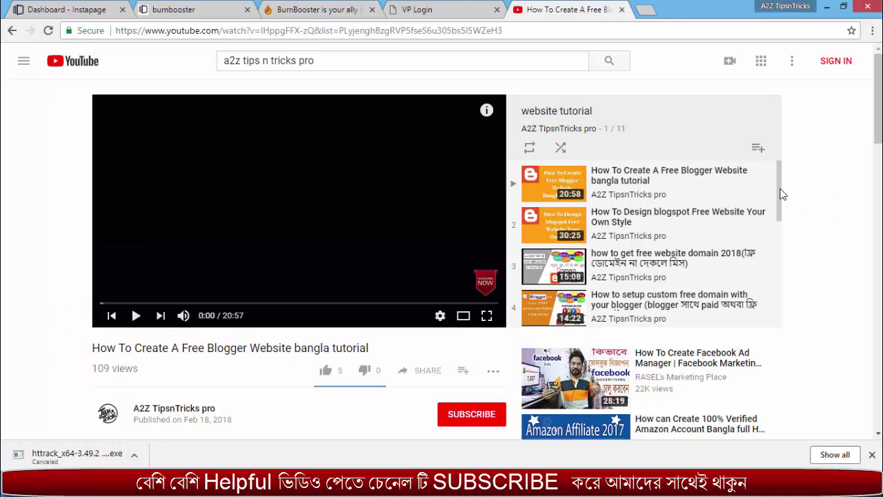
scroll(780, 193, down, 1)
scroll(780, 193, up, 1)
scroll(781, 193, down, 1)
scroll(785, 200, up, 1)
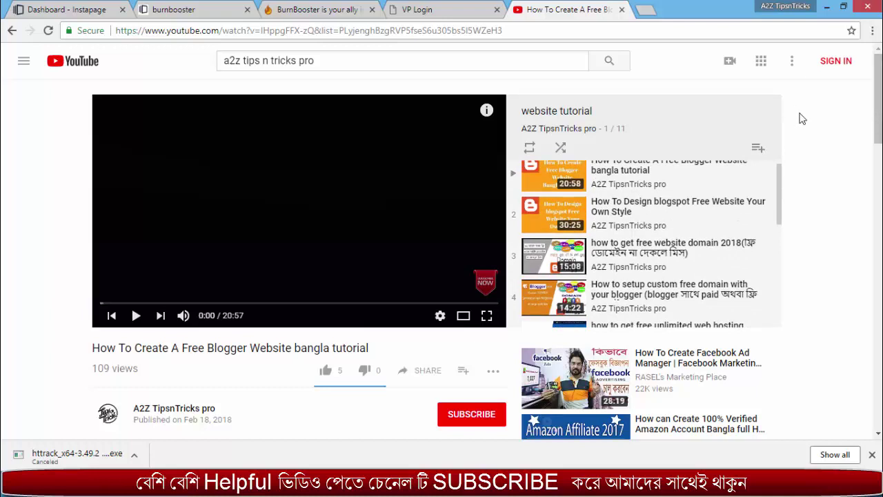
Step: Switch to the VP Login page and log in to VistaPanel with the saved credentials
click(455, 12)
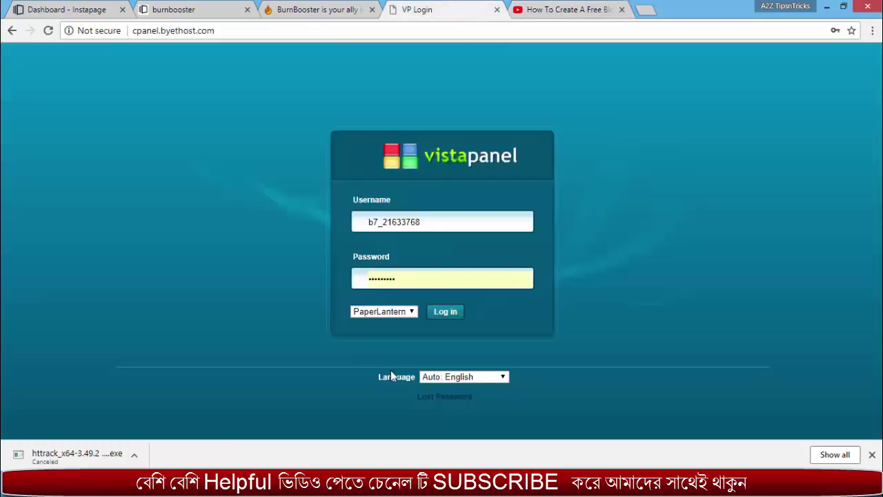
click(443, 314)
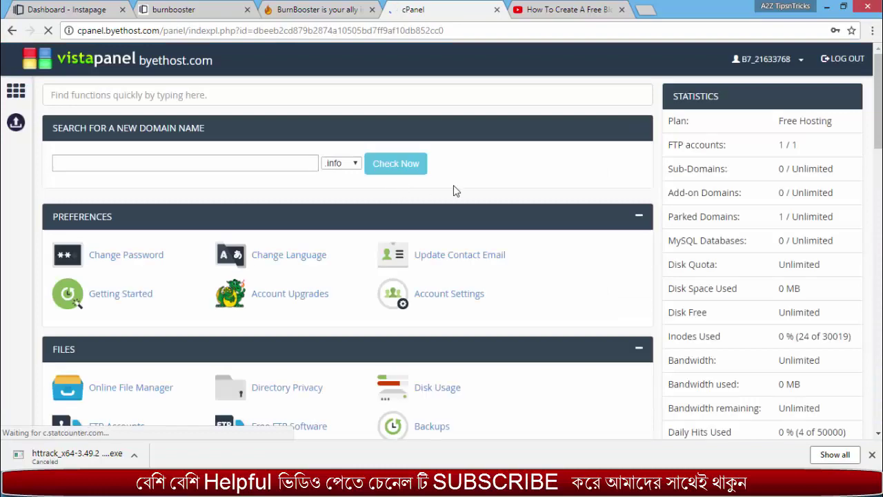
Step: Return to the YouTube playlist and review its hosting, domain and WordPress tutorial entries
click(562, 10)
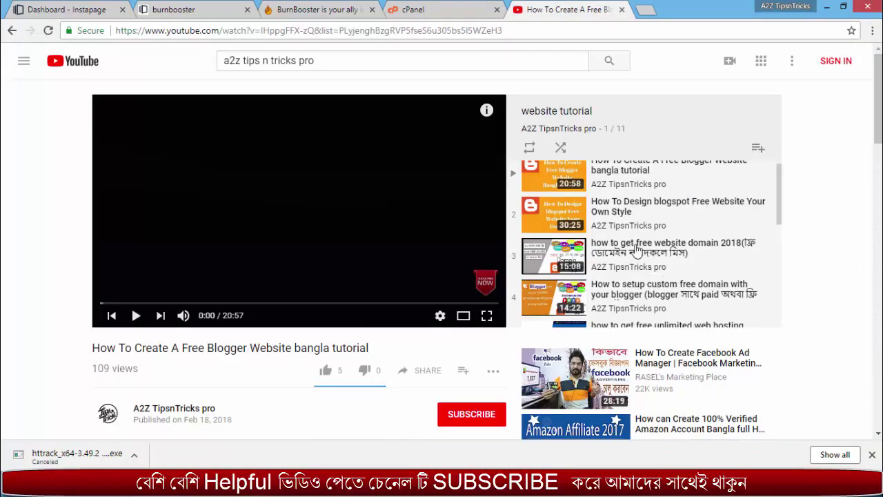
scroll(618, 283, down, 1)
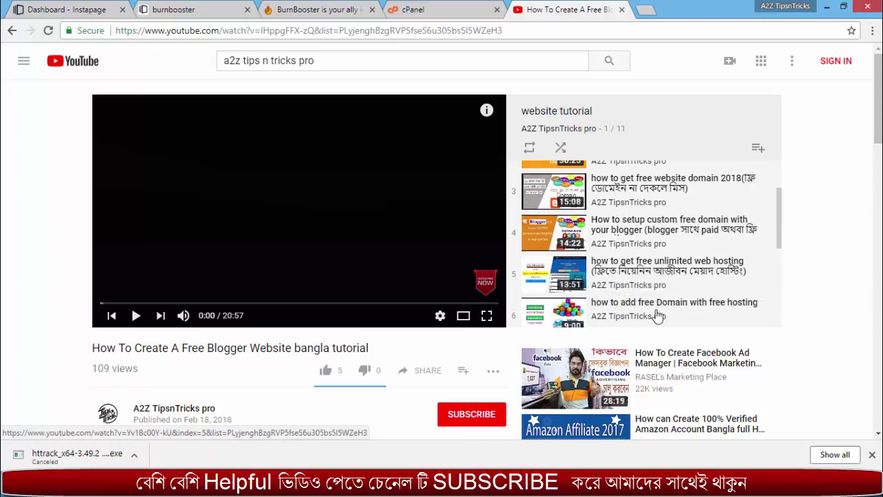
scroll(679, 295, up, 2)
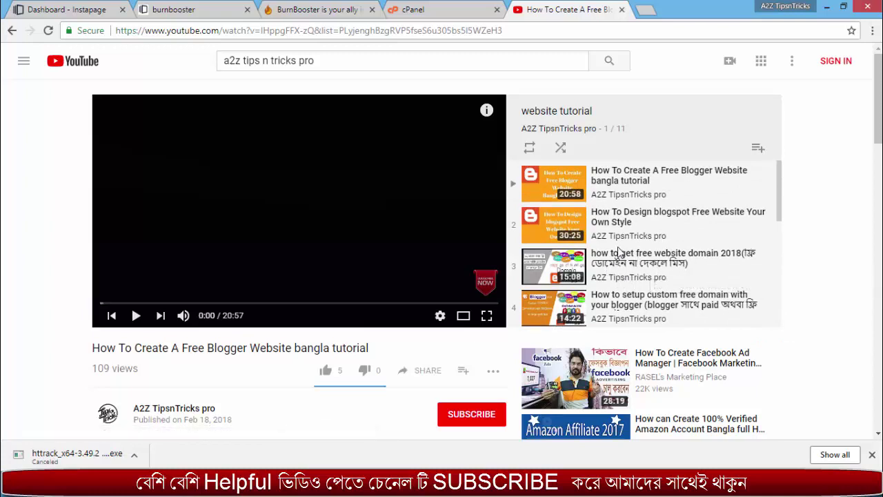
scroll(619, 255, down, 1)
scroll(610, 283, down, 3)
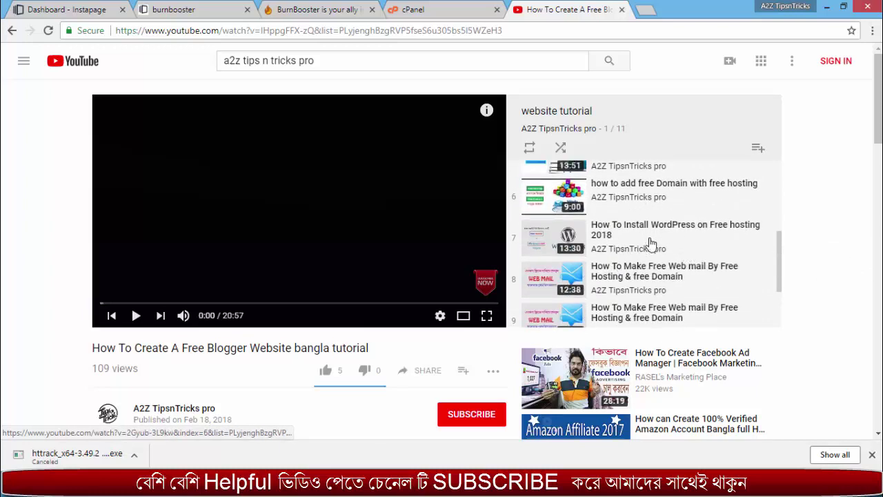
scroll(651, 257, up, 5)
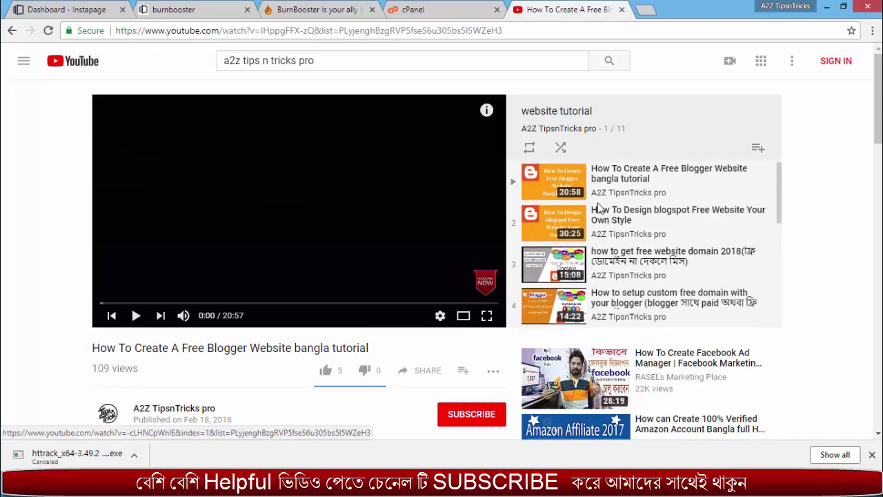
Step: Switch back to the hosting cPanel and open the Online File Manager from its Files section
click(432, 8)
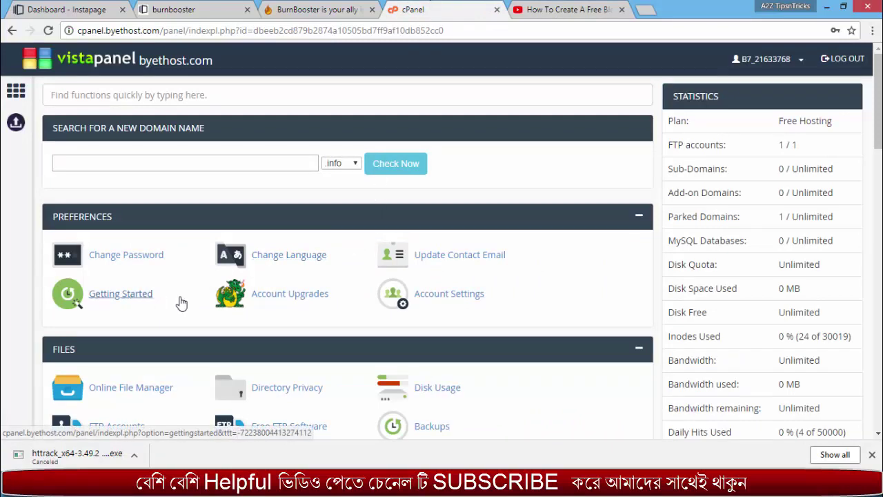
scroll(182, 321, down, 1)
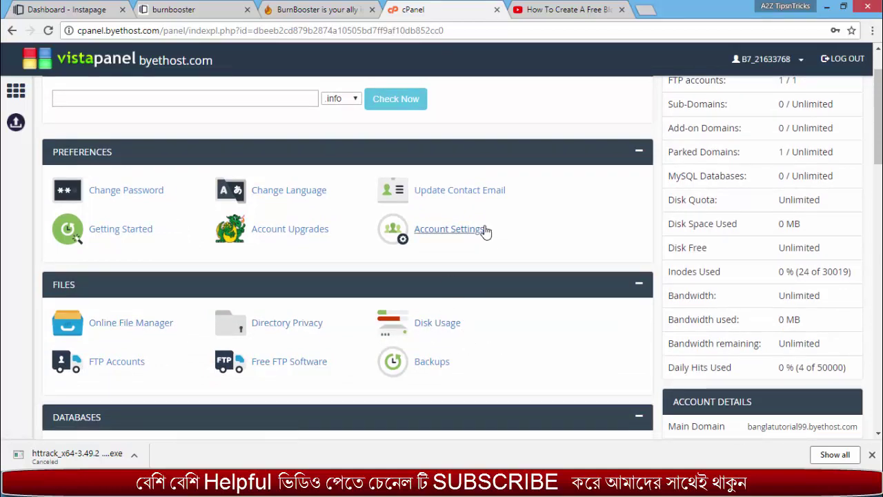
scroll(447, 345, down, 2)
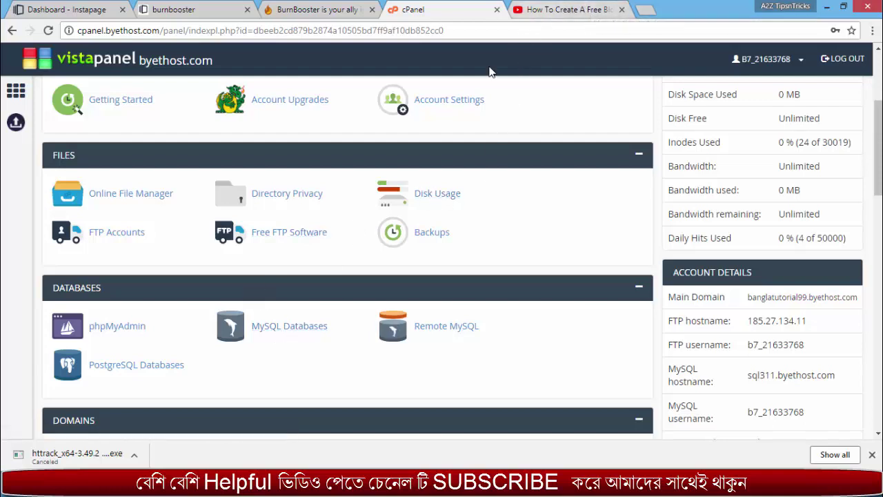
click(124, 200)
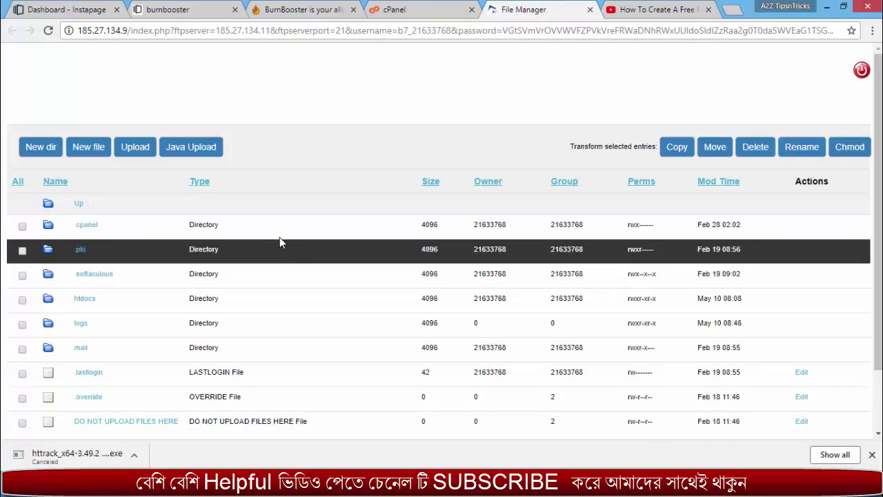
Step: Open the htdocs directory, select index.html and request its deletion
scroll(83, 224, down, 1)
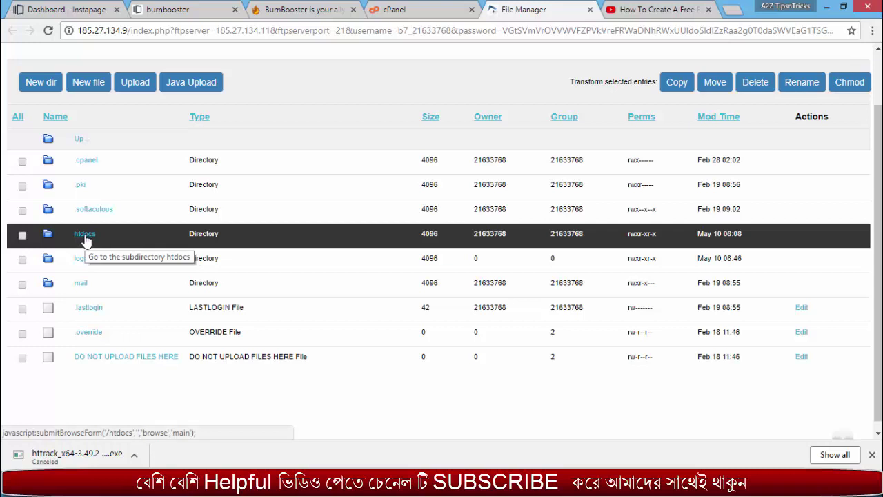
click(85, 236)
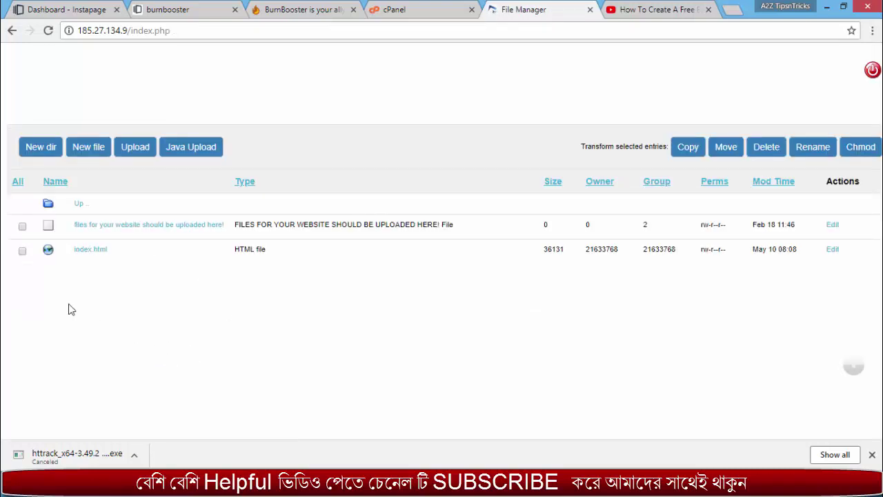
click(23, 250)
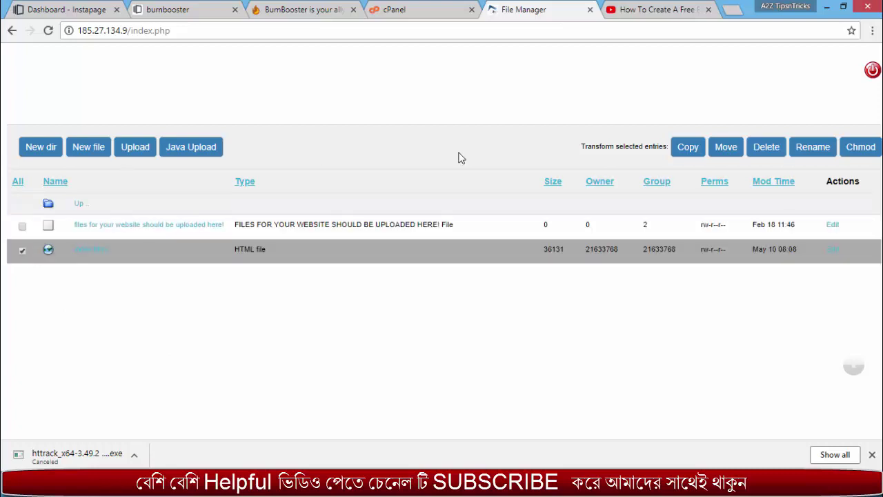
click(770, 146)
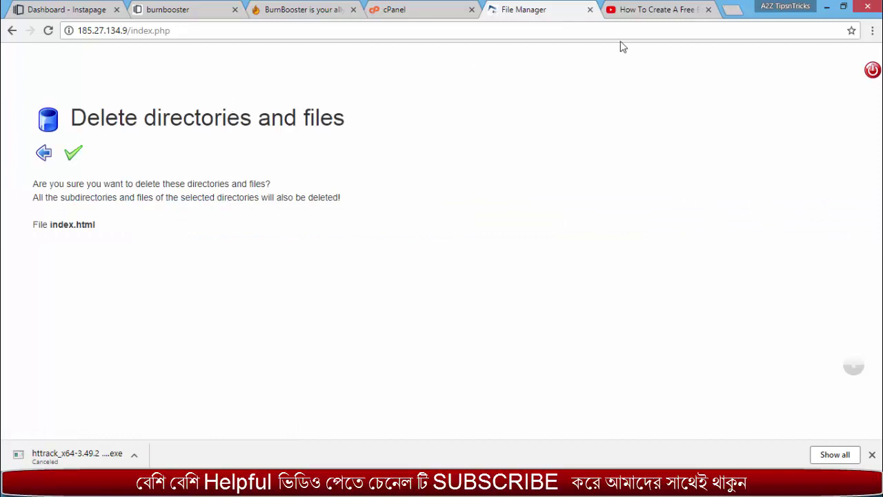
Step: Open cpaoffer.ga in a new browser tab
click(733, 12)
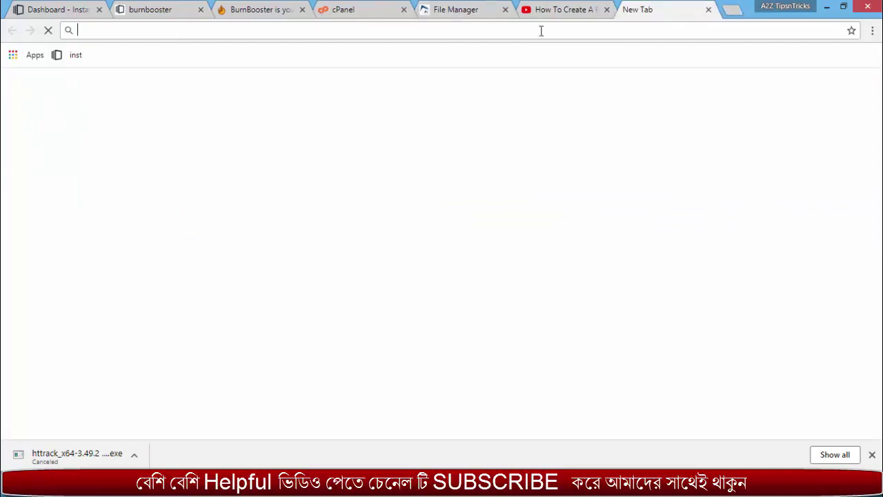
text(cp)
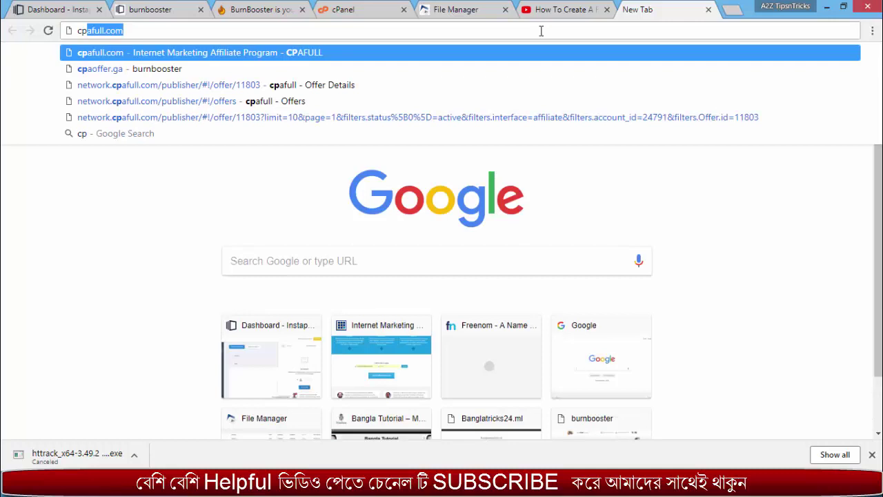
text(aoffer)
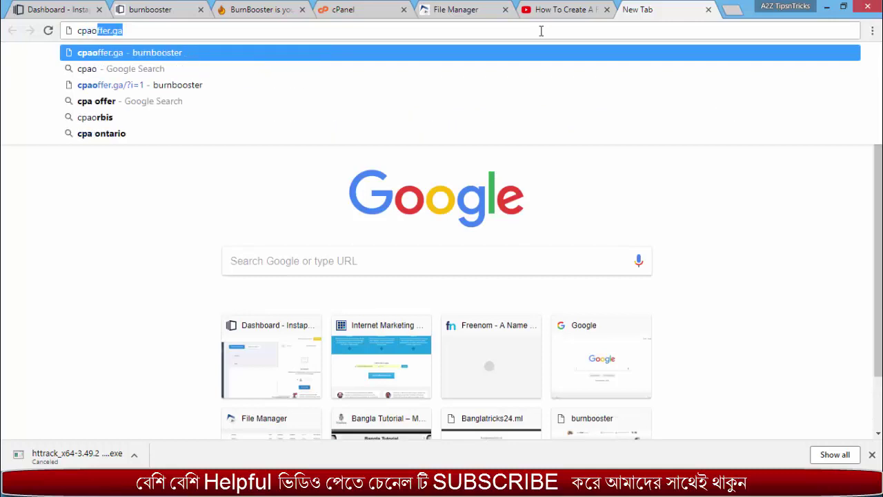